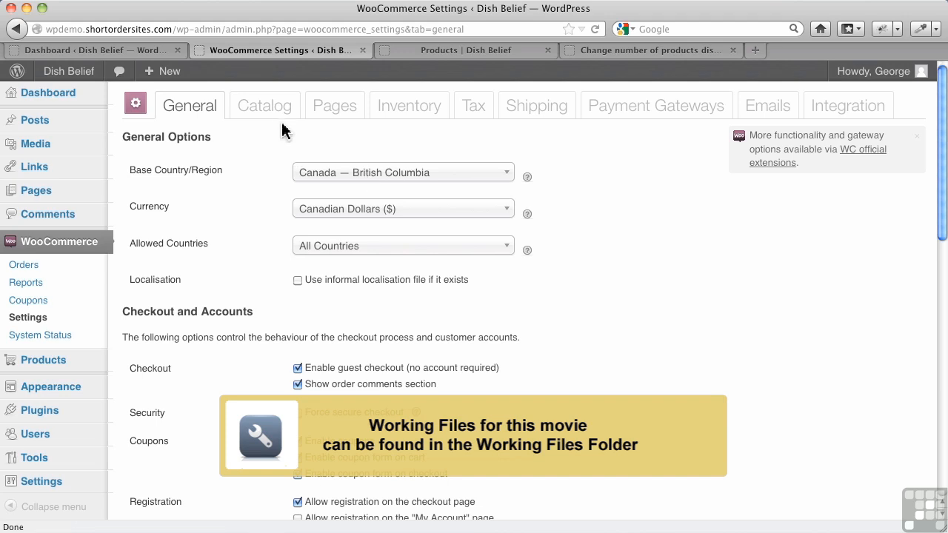
Step: Open the Catalog settings tab and compare it with the storefront catalogue page
click(280, 118)
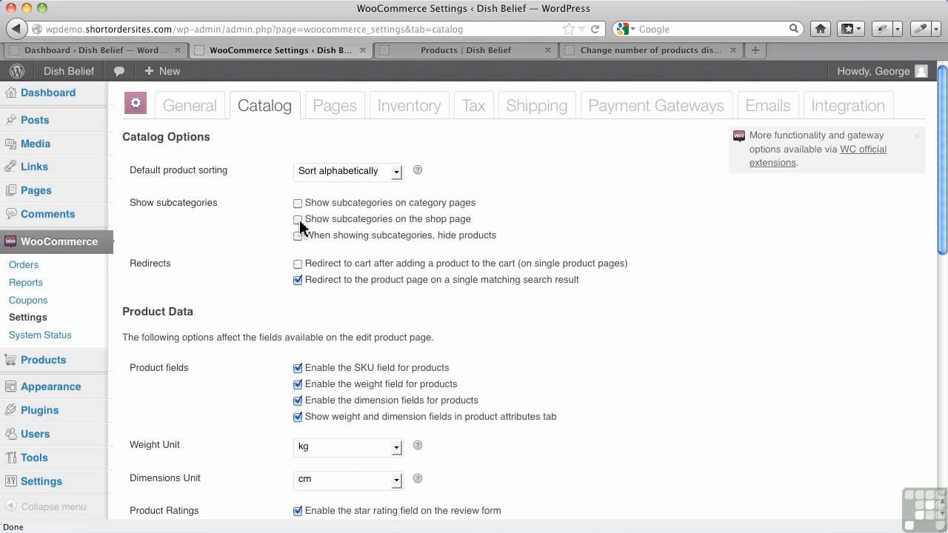
click(445, 53)
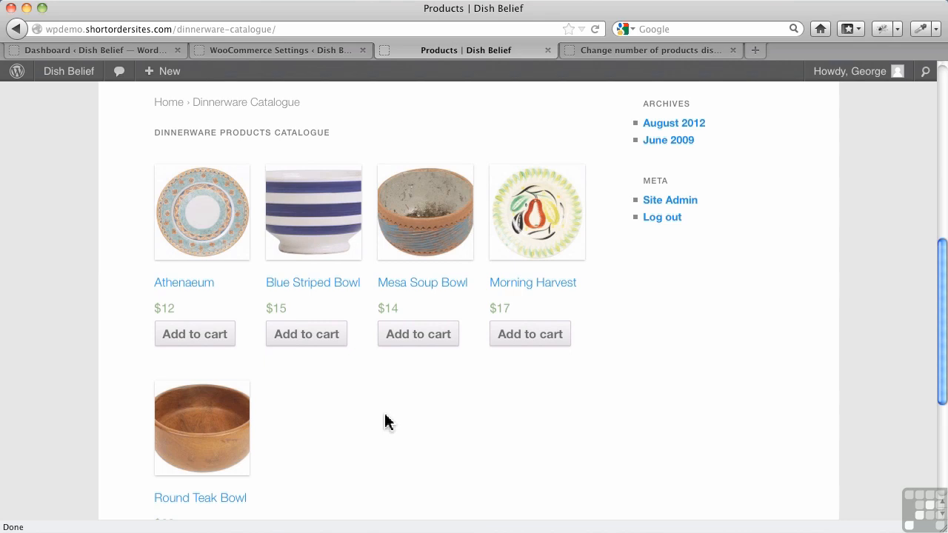
click(316, 51)
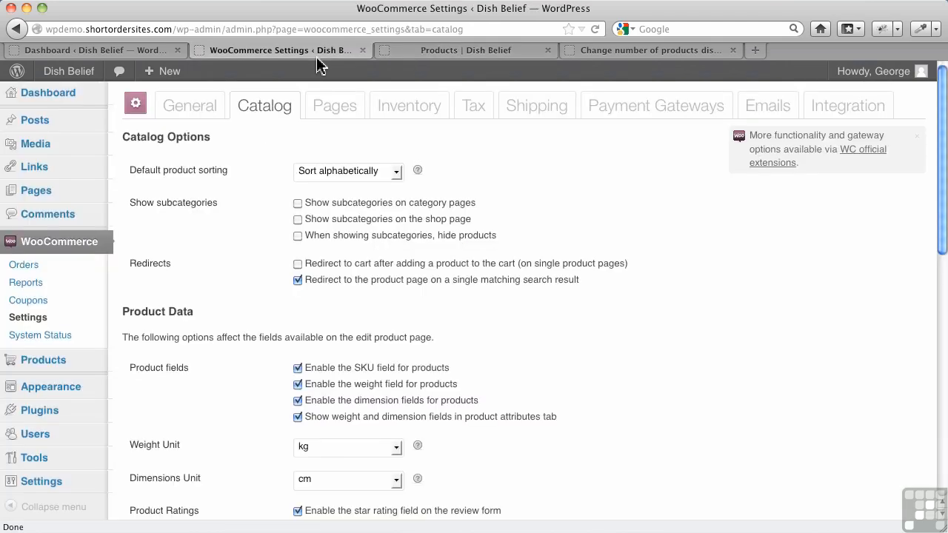
Step: Enable showing subcategories on the shop page and save the catalog settings
click(297, 221)
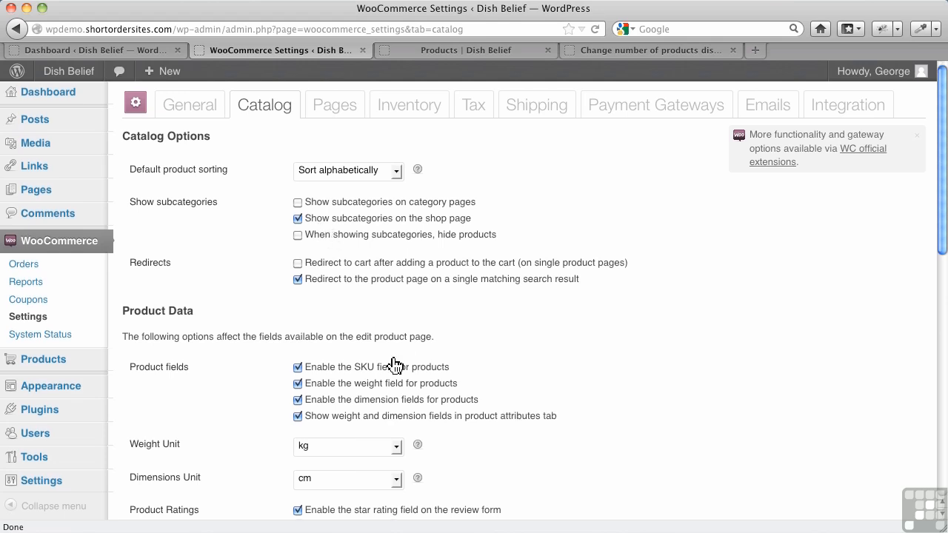
scroll(203, 457, down, 15)
click(170, 489)
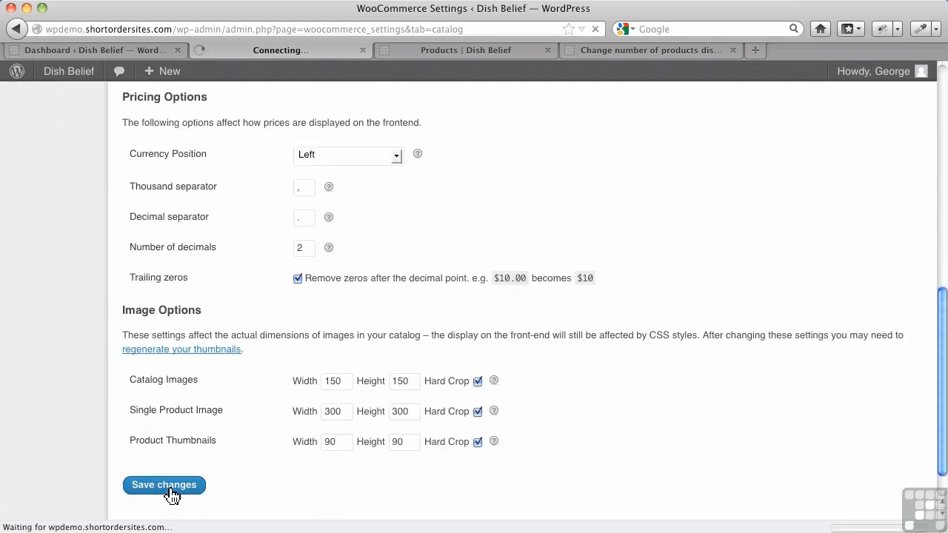
Step: Reload the storefront catalogue page and review the listed categories and products
click(491, 50)
click(595, 29)
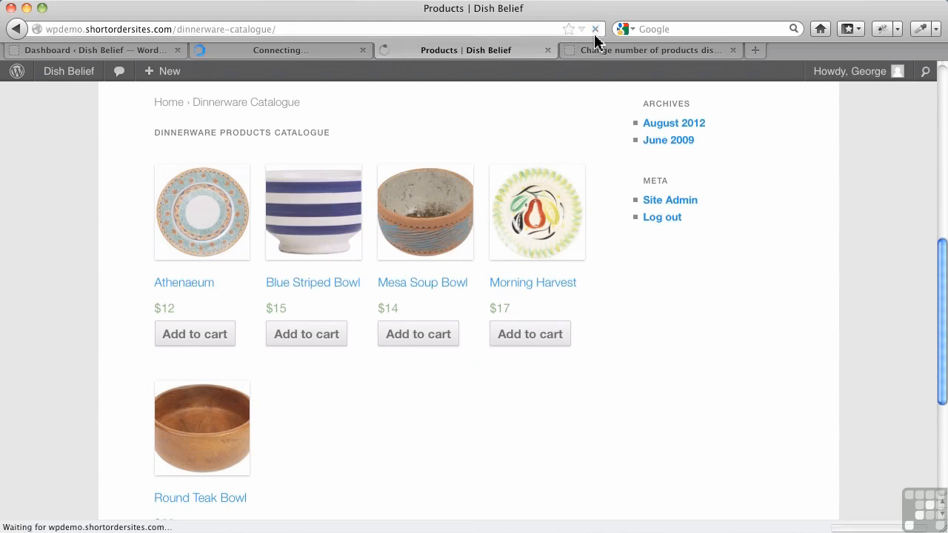
scroll(517, 427, down, 1)
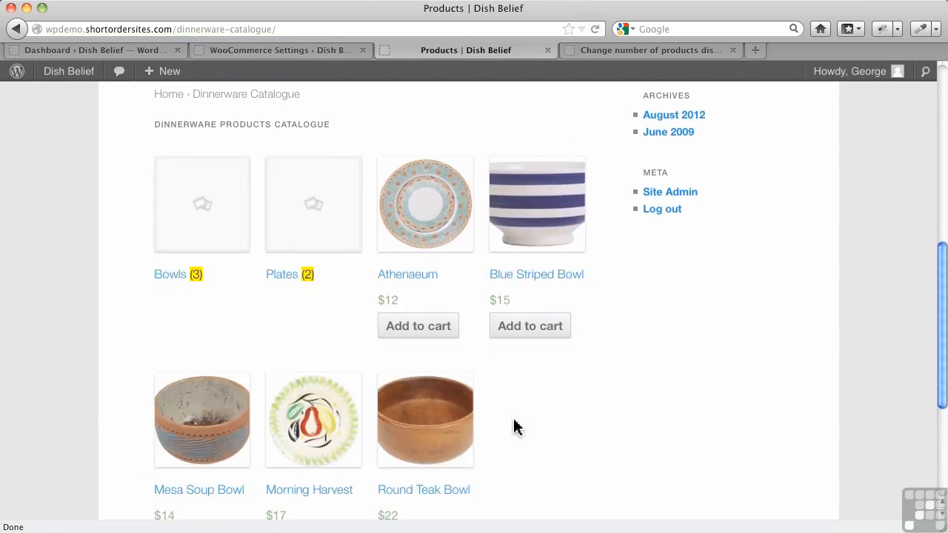
scroll(517, 427, up, 2)
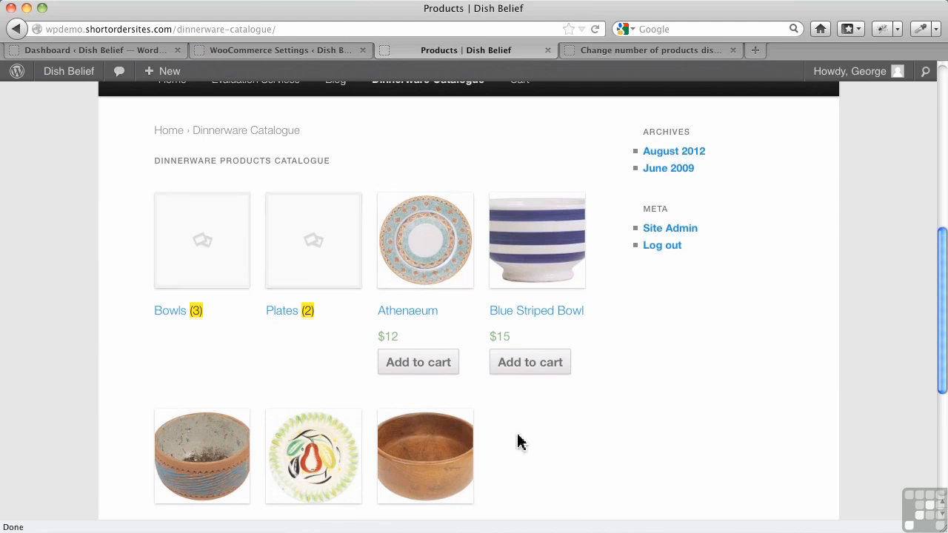
scroll(521, 438, down, 1)
scroll(521, 437, down, 3)
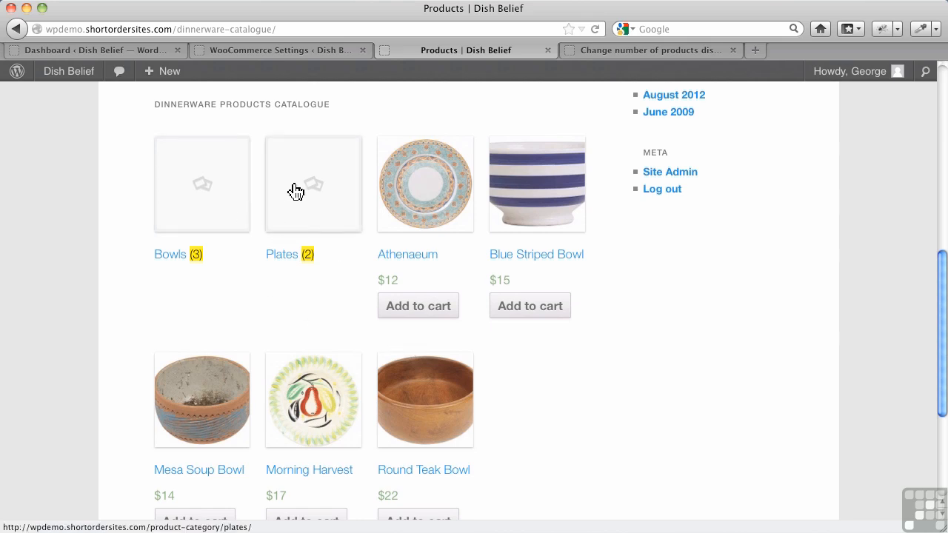
Step: Enable hiding products when showing subcategories and save the catalog settings
click(299, 56)
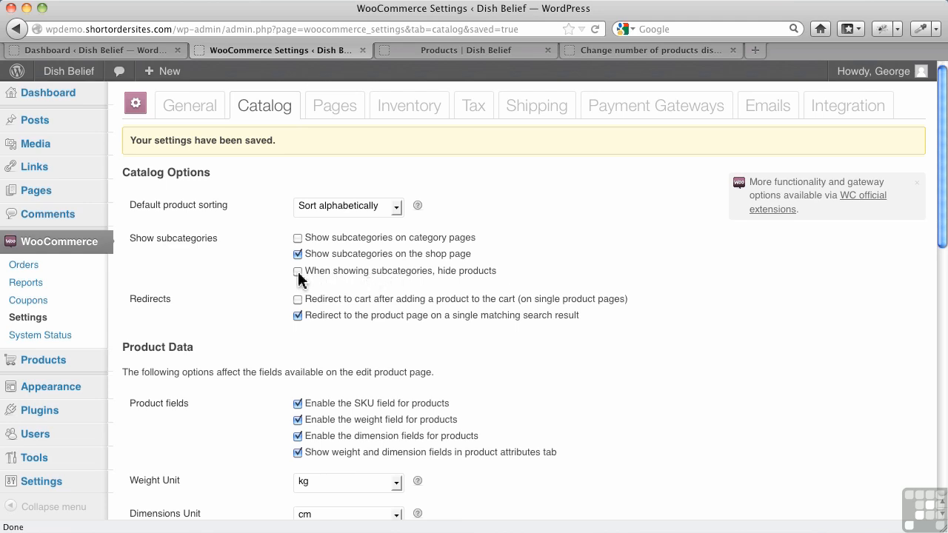
scroll(439, 297, down, 10)
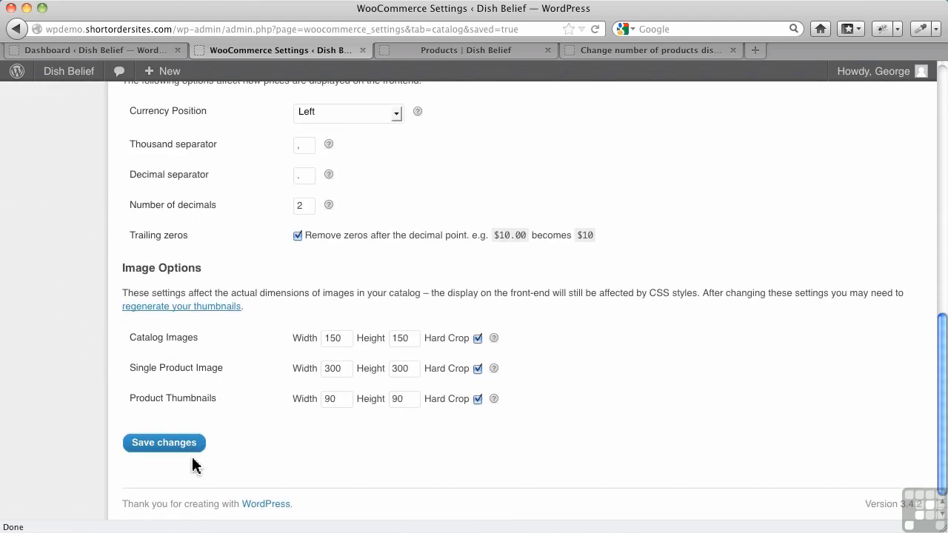
click(184, 453)
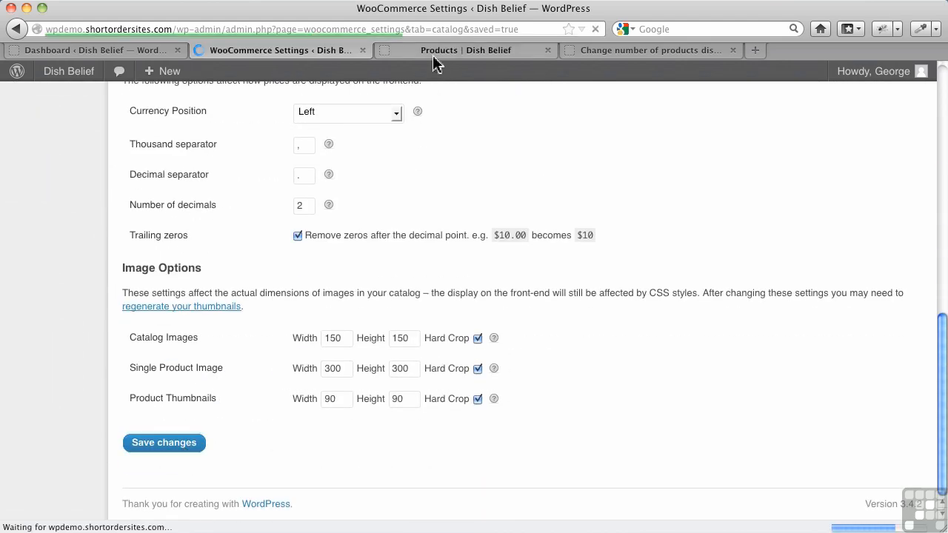
Step: Reload the storefront catalogue and open the Bowls category page
click(435, 53)
click(595, 28)
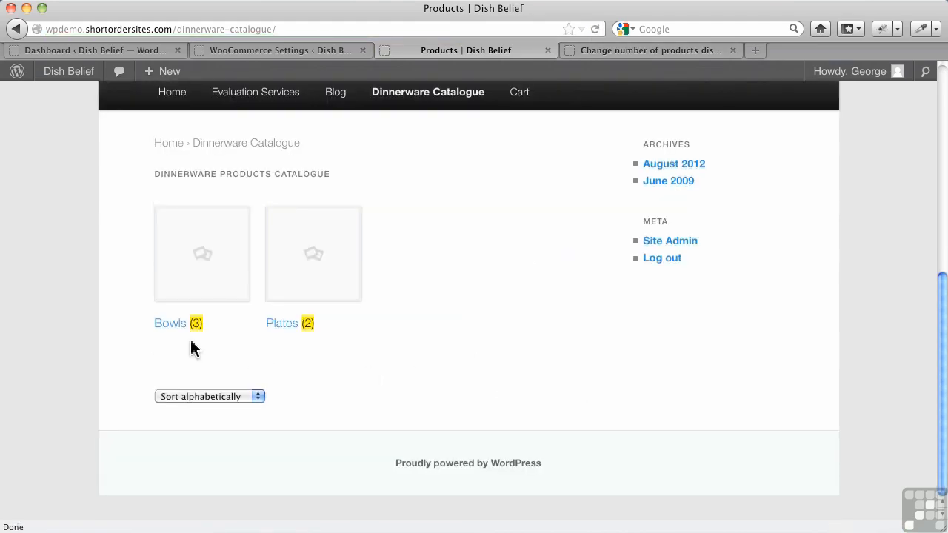
click(171, 323)
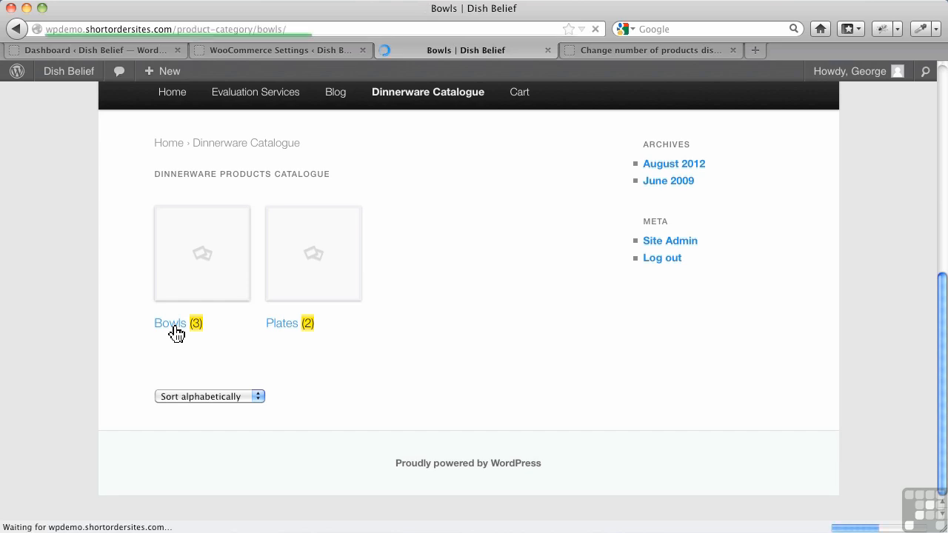
scroll(386, 368, down, 1)
scroll(386, 368, down, 5)
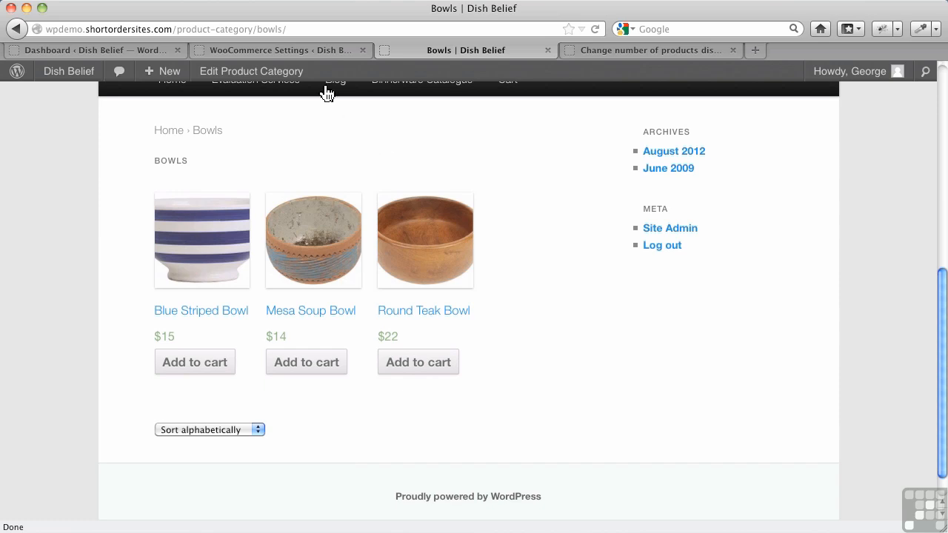
Step: Enable showing subcategories on category pages and save the catalog settings
click(314, 50)
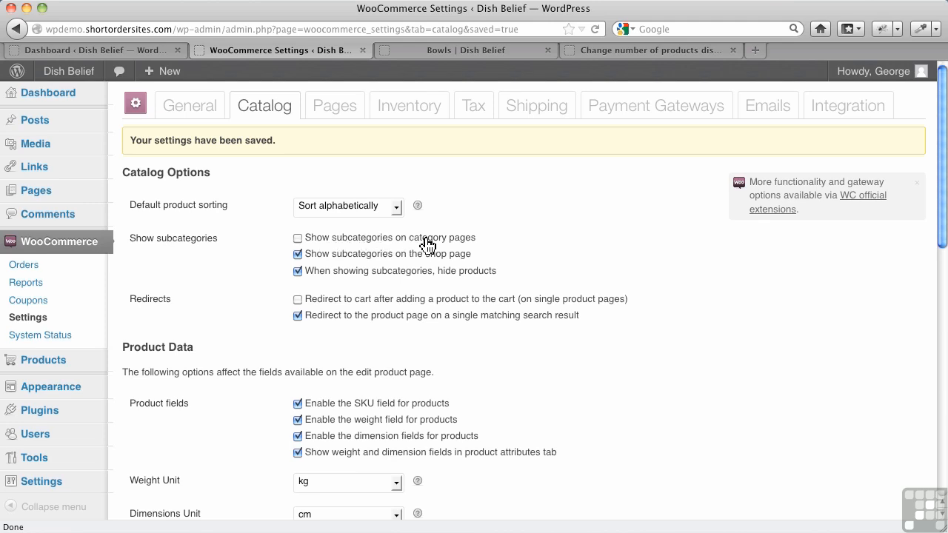
click(297, 238)
scroll(507, 370, down, 10)
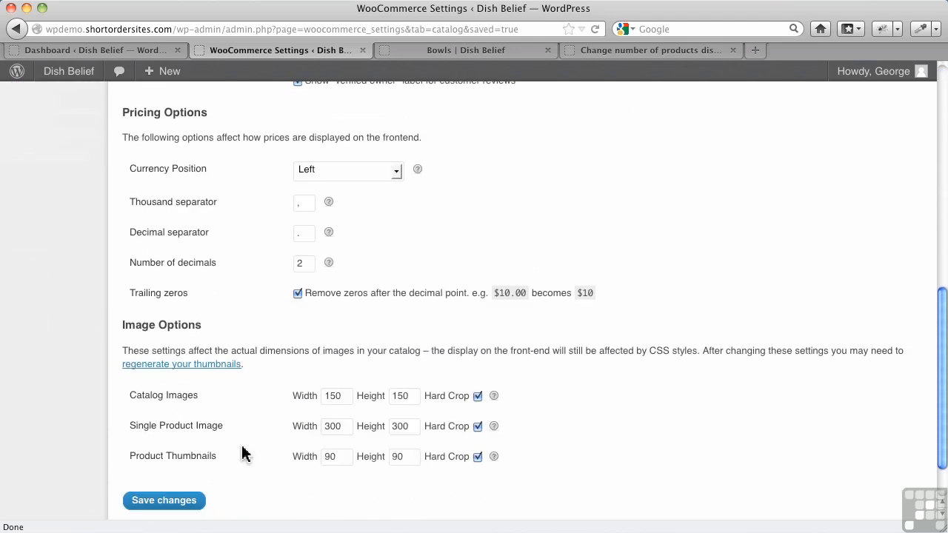
click(165, 447)
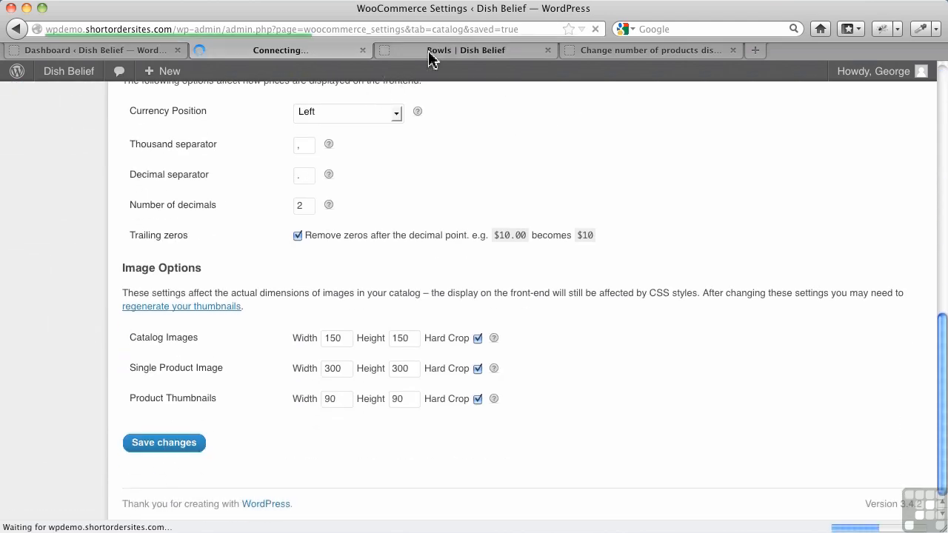
Step: Reload the Bowls category page to check the subcategory display, then return to the settings
click(430, 52)
click(595, 30)
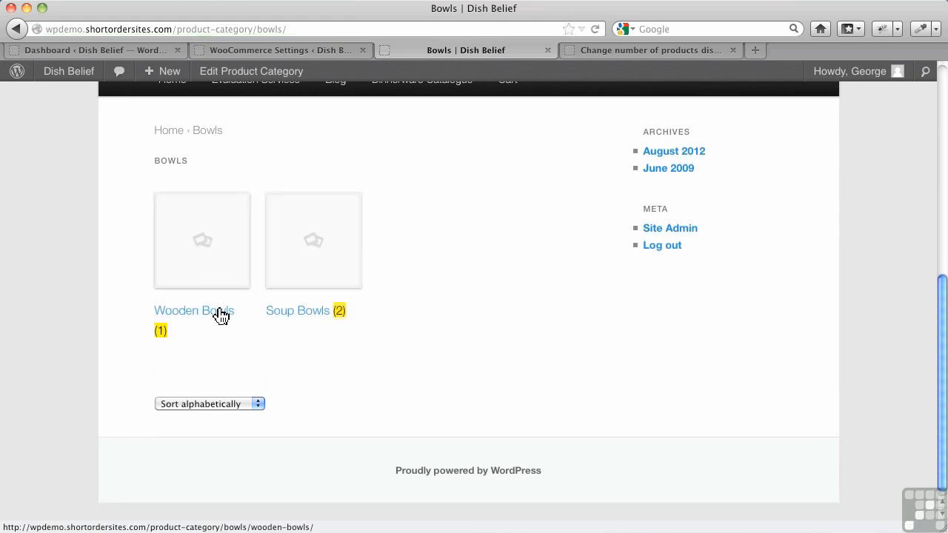
click(301, 52)
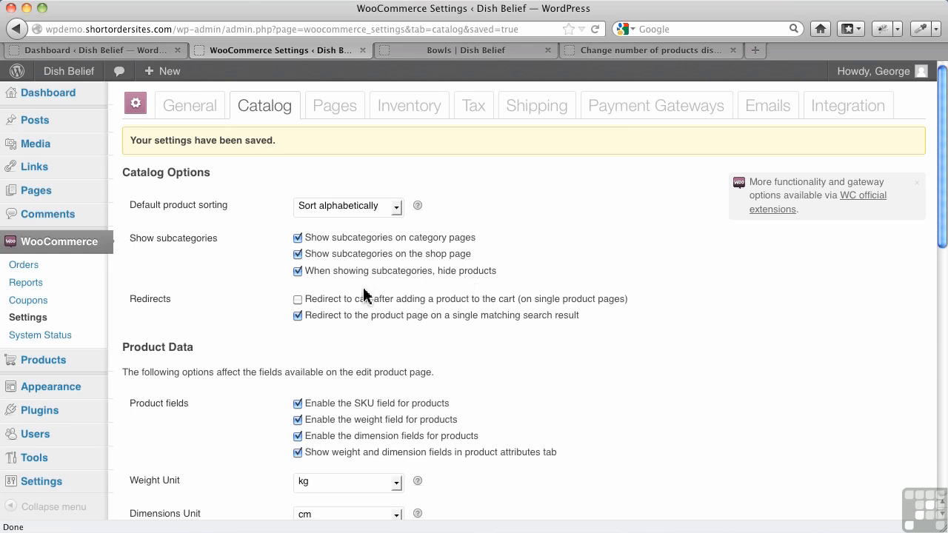
Step: Disable hiding products when showing subcategories and save the catalog settings
click(297, 271)
scroll(415, 363, down, 5)
scroll(210, 415, down, 3)
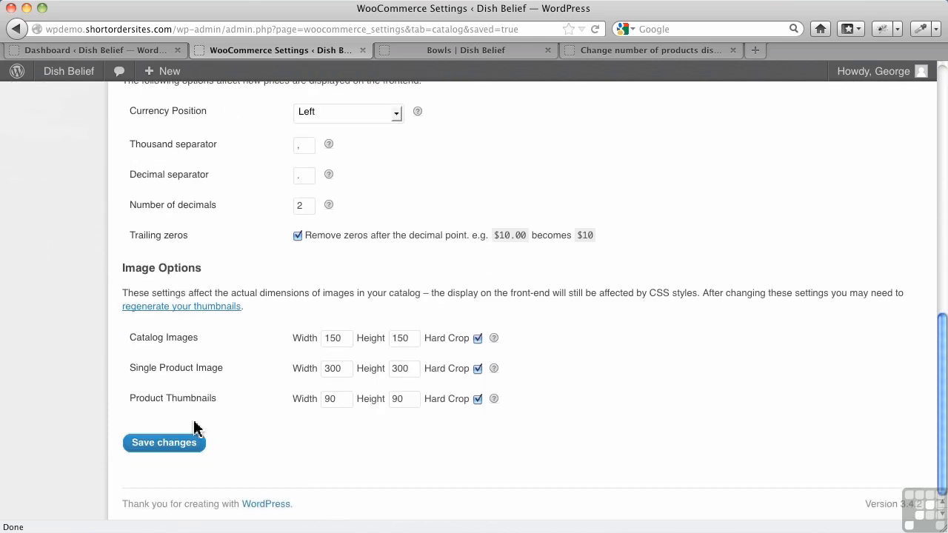
click(182, 449)
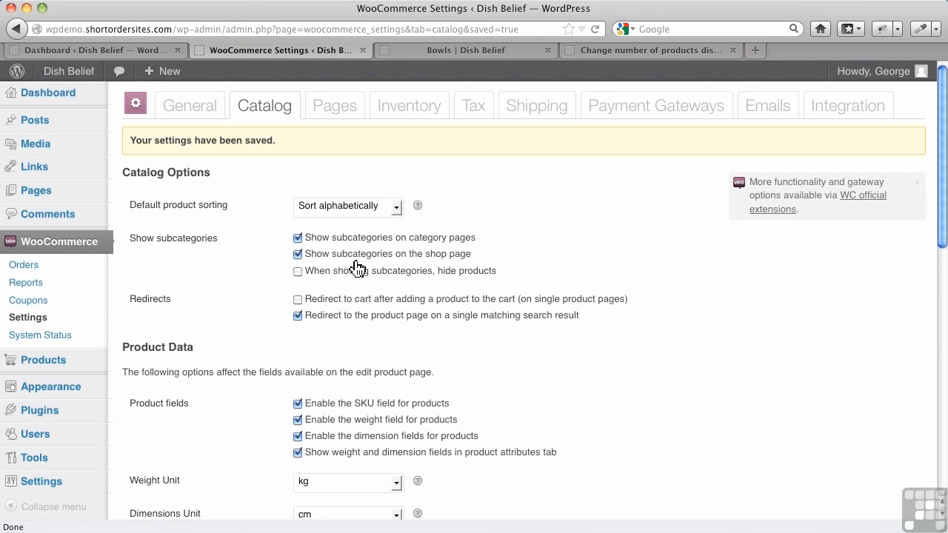
Step: Reload the Bowls category page to review the products alongside subcategories
click(450, 50)
click(595, 30)
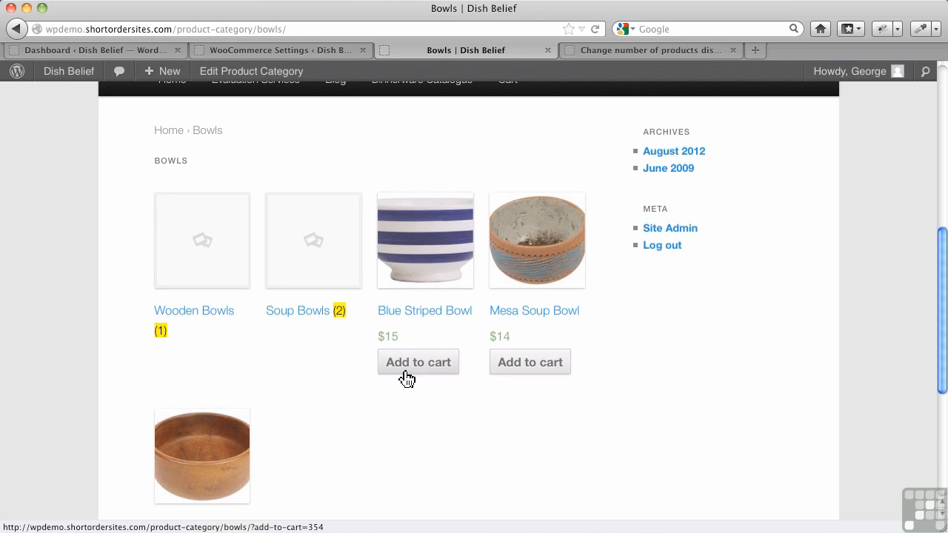
click(278, 52)
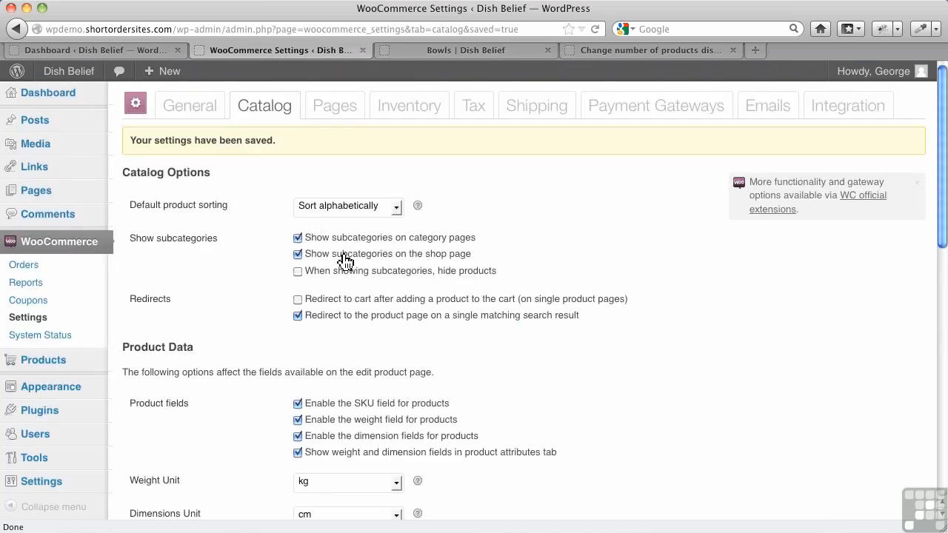
Step: Re-enable hiding products when showing subcategories and save the catalog settings
click(298, 272)
scroll(466, 355, down, 10)
scroll(202, 463, down, 3)
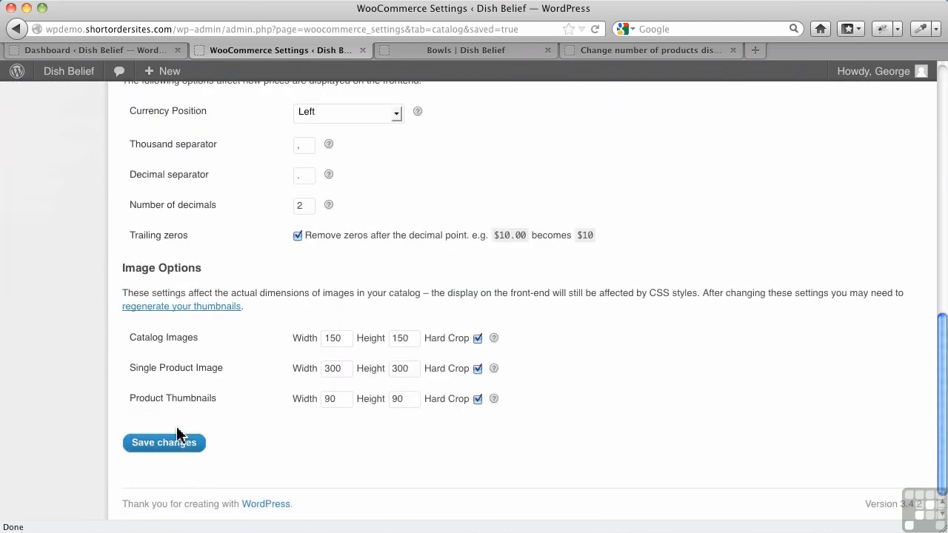
click(180, 446)
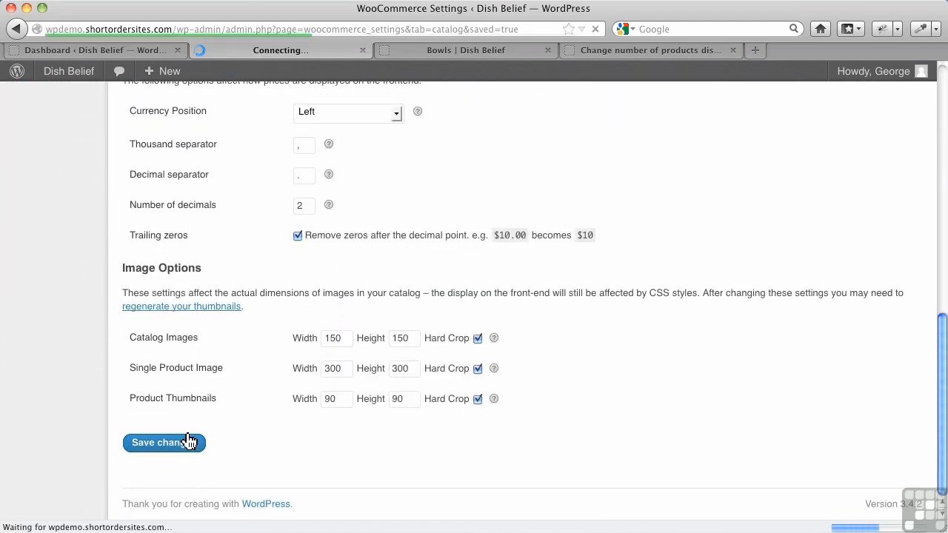
Step: Reload the Bowls page and open the Wooden Bowls subcategory
click(498, 51)
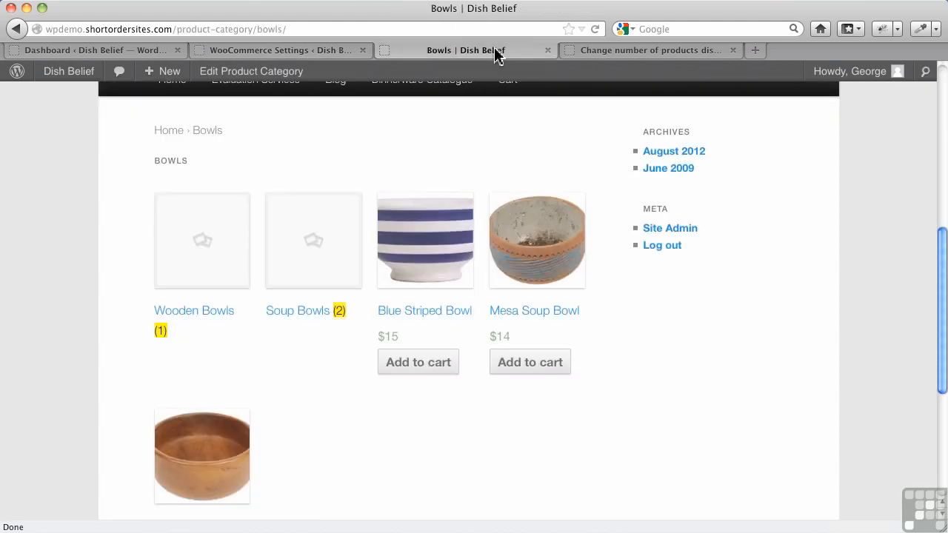
click(596, 30)
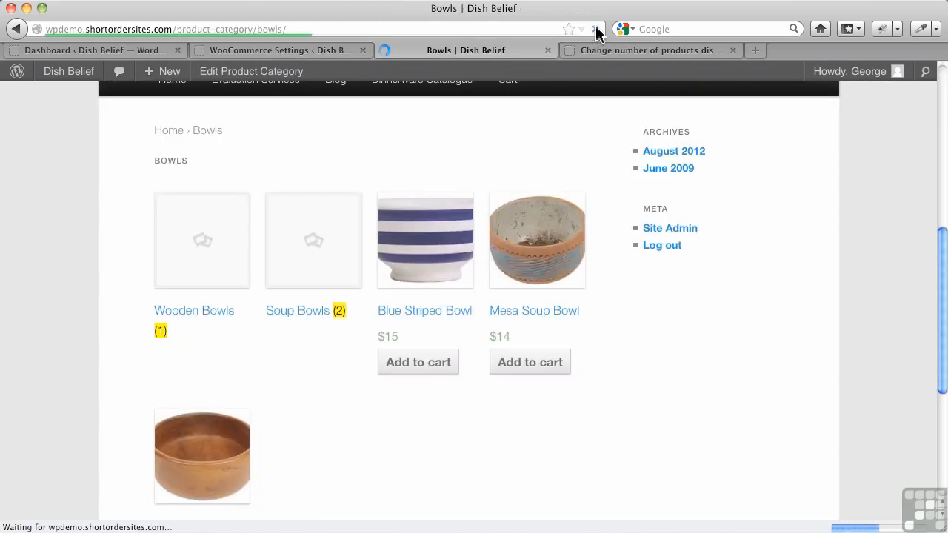
click(212, 321)
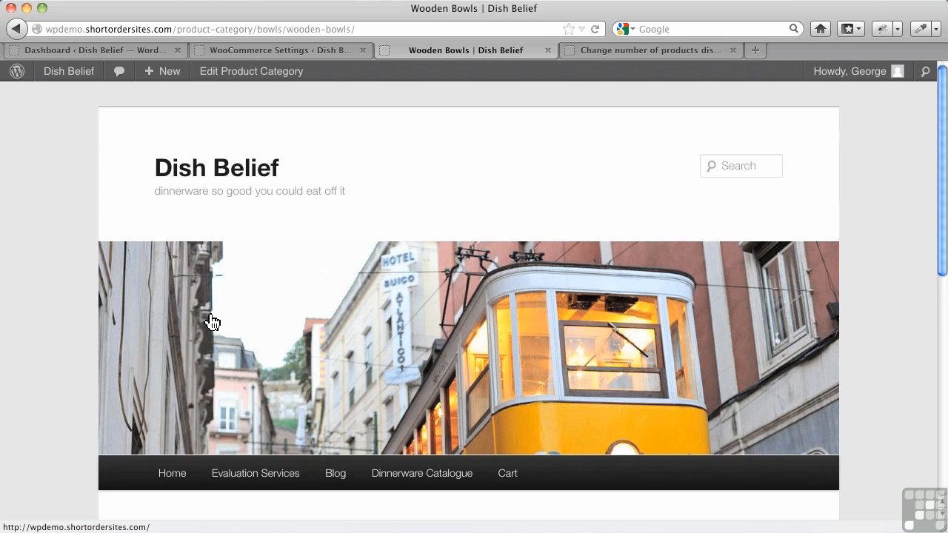
scroll(247, 321, down, 1)
scroll(253, 331, down, 1)
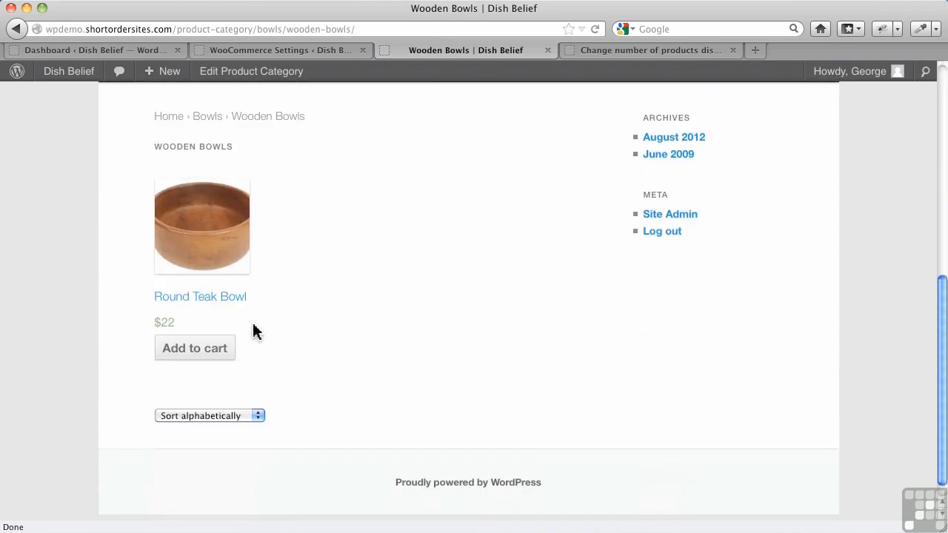
Step: Return to the Bowls page, open the Soup Bowls subcategory, and compare it with the catalog settings
scroll(253, 331, up, 2)
click(207, 204)
scroll(345, 404, down, 5)
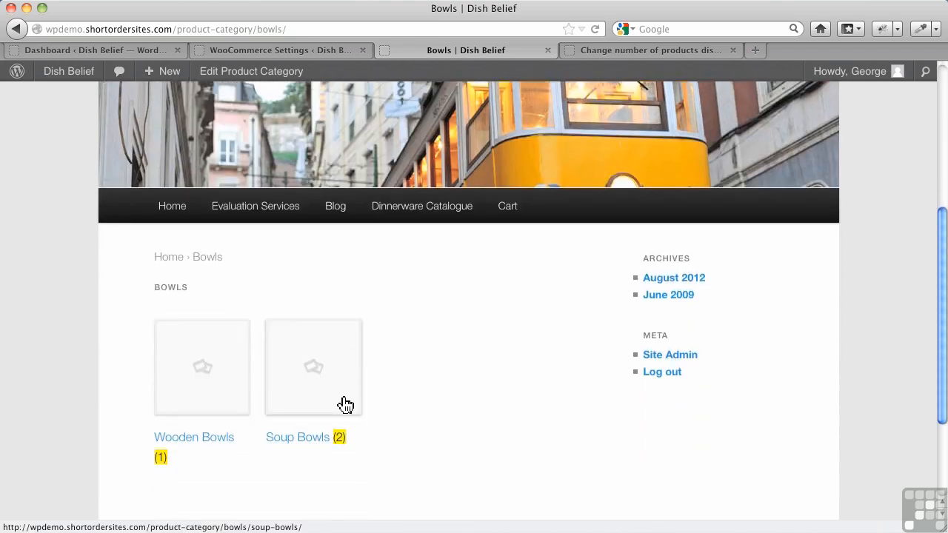
click(296, 445)
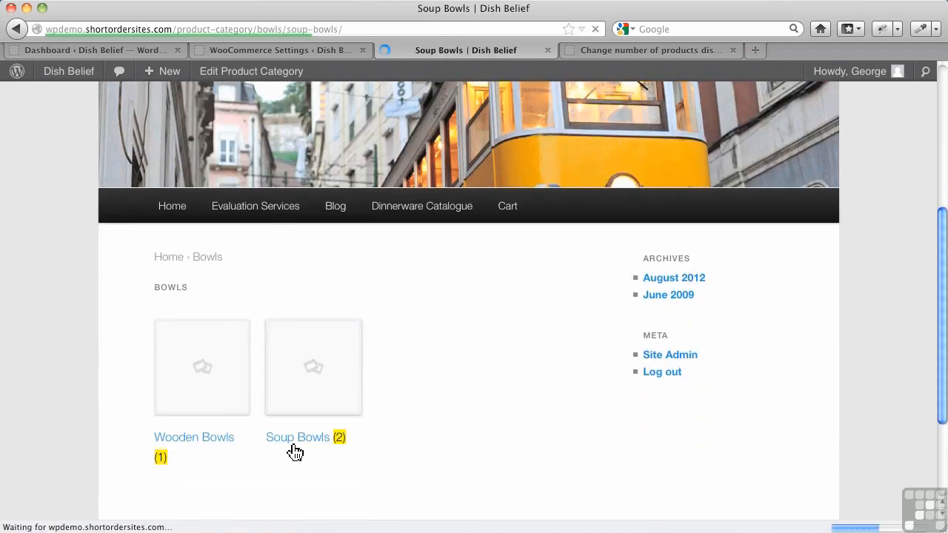
scroll(296, 452, down, 5)
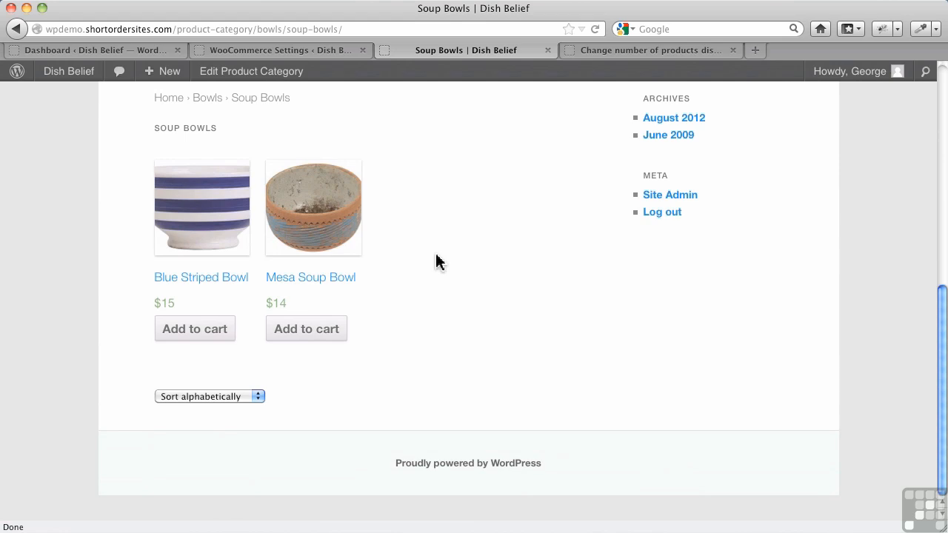
click(323, 51)
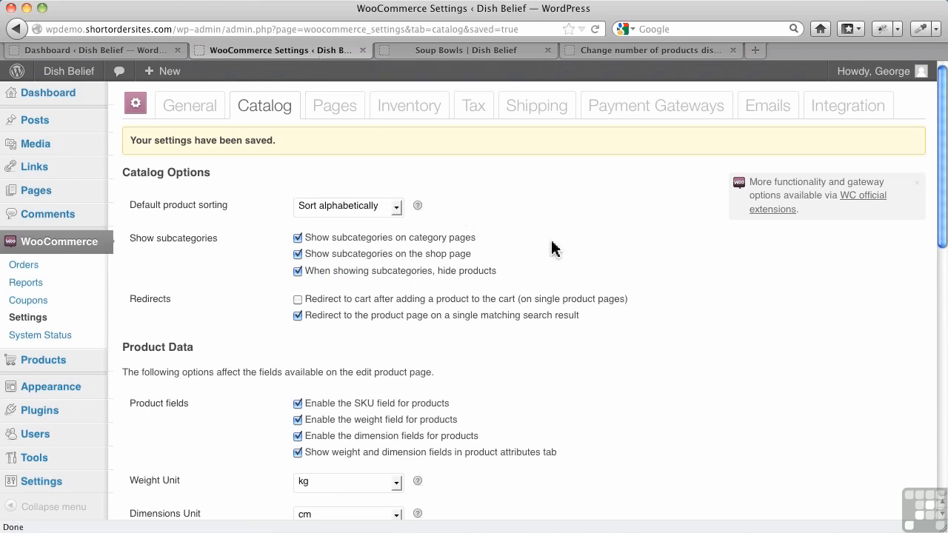
click(478, 50)
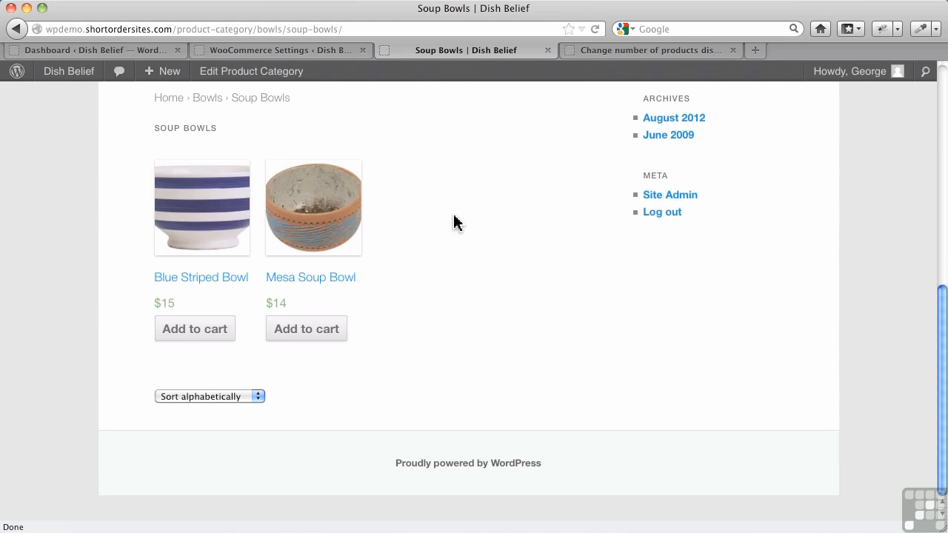
Step: Return to the Bowls category page, then open the product categories list in the admin
click(197, 106)
scroll(280, 227, down, 5)
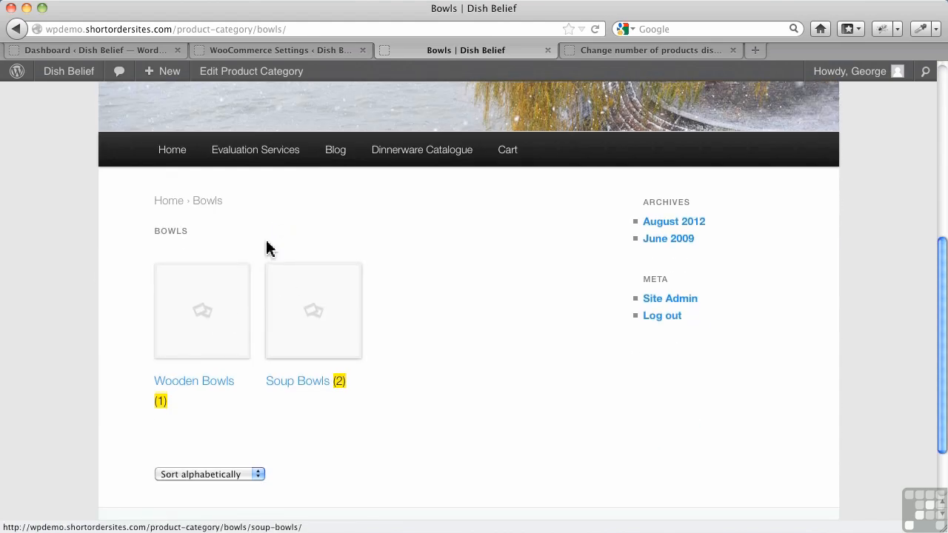
click(261, 50)
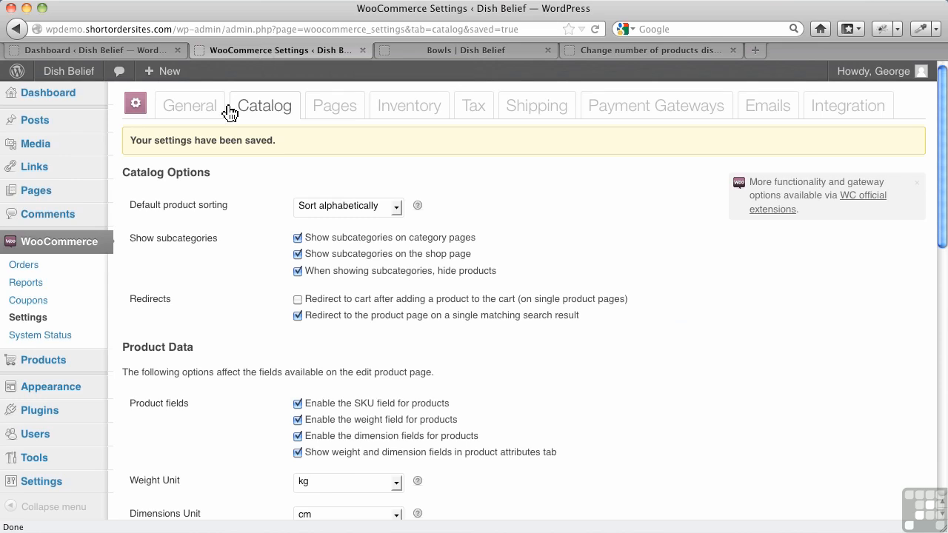
mouse_move(64, 364)
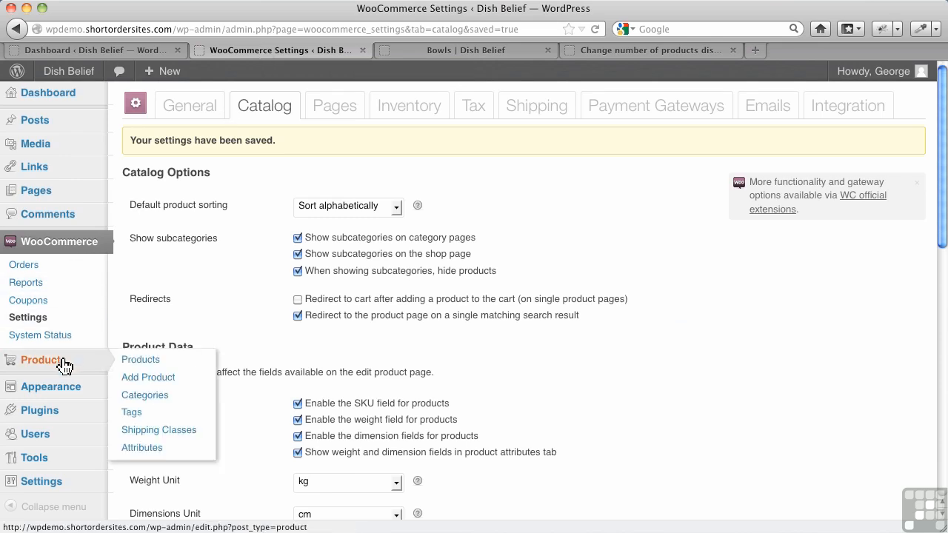
click(168, 404)
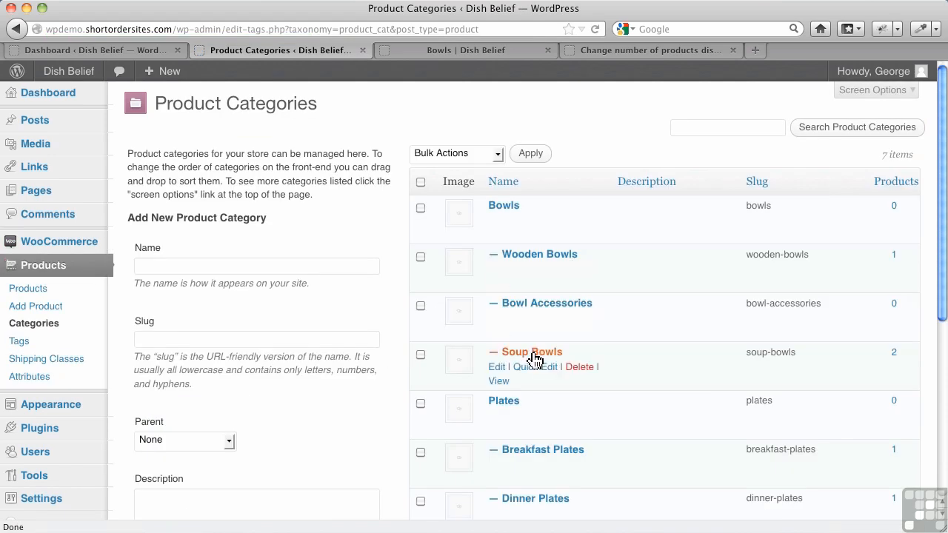
Step: Open the Wooden Bowls category and upload teak-round-deep-bowl.jpg as its thumbnail image
click(521, 259)
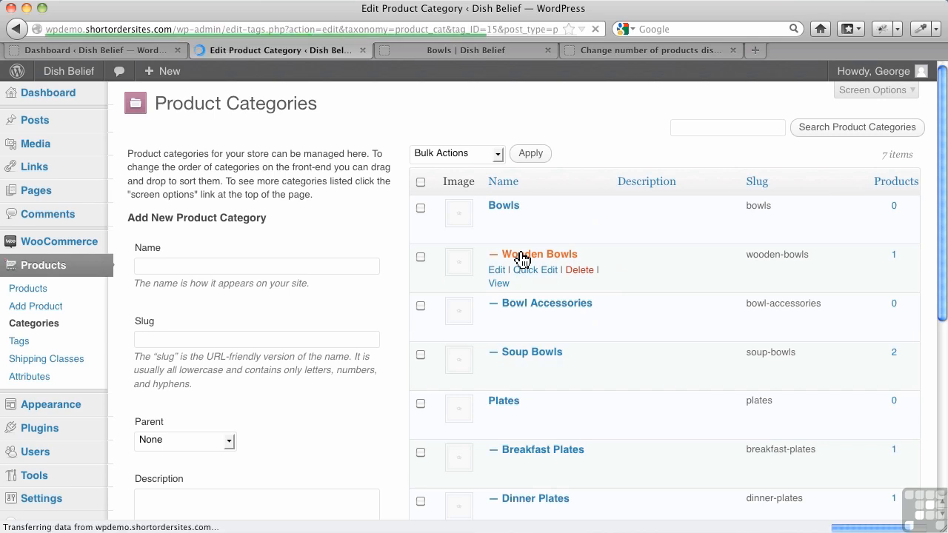
scroll(359, 287, down, 2)
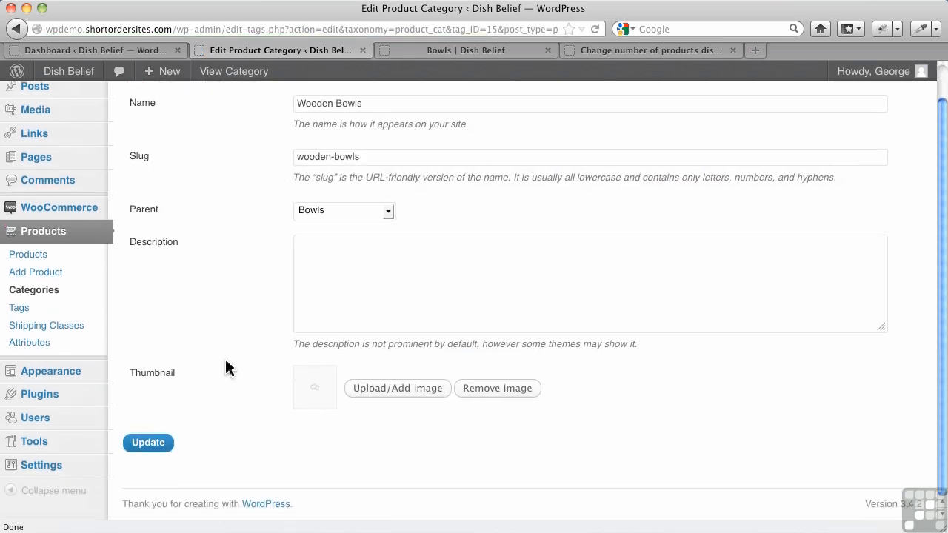
click(372, 394)
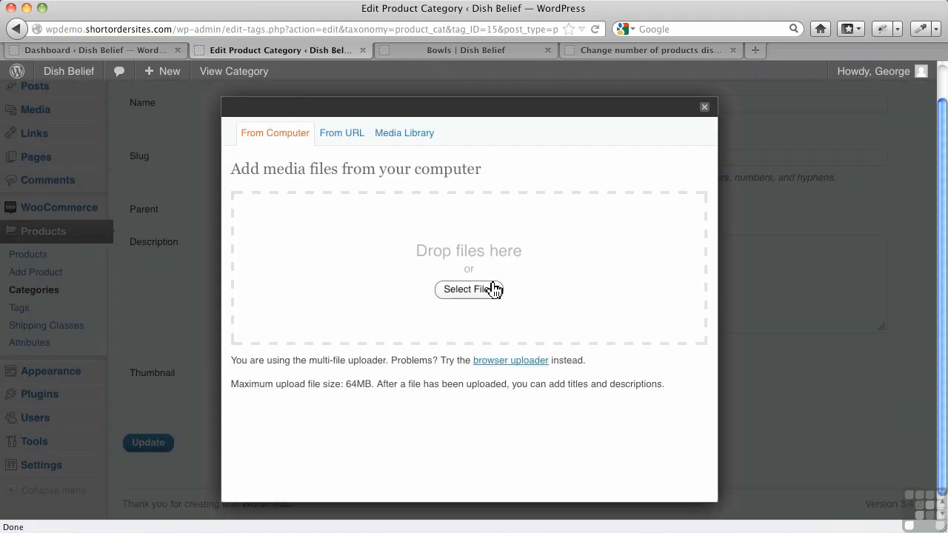
click(472, 290)
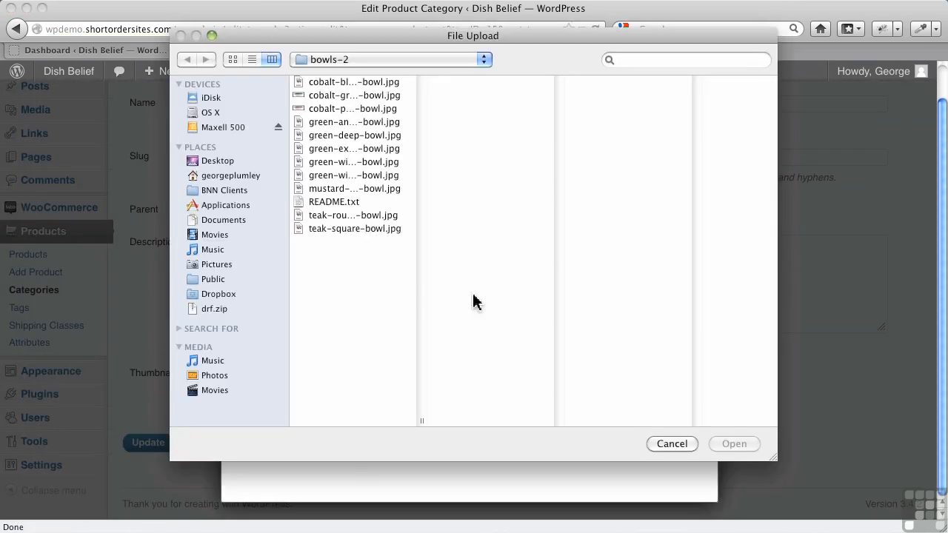
click(341, 217)
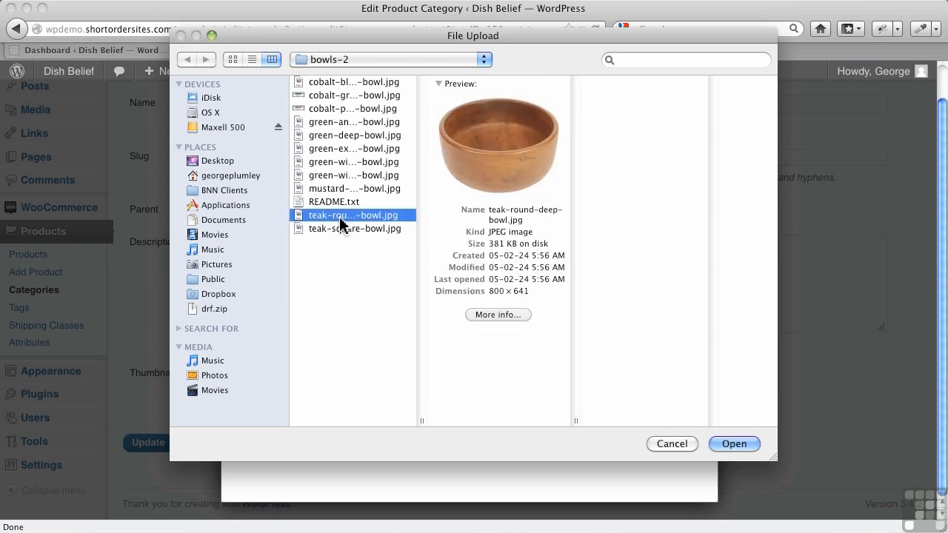
click(733, 444)
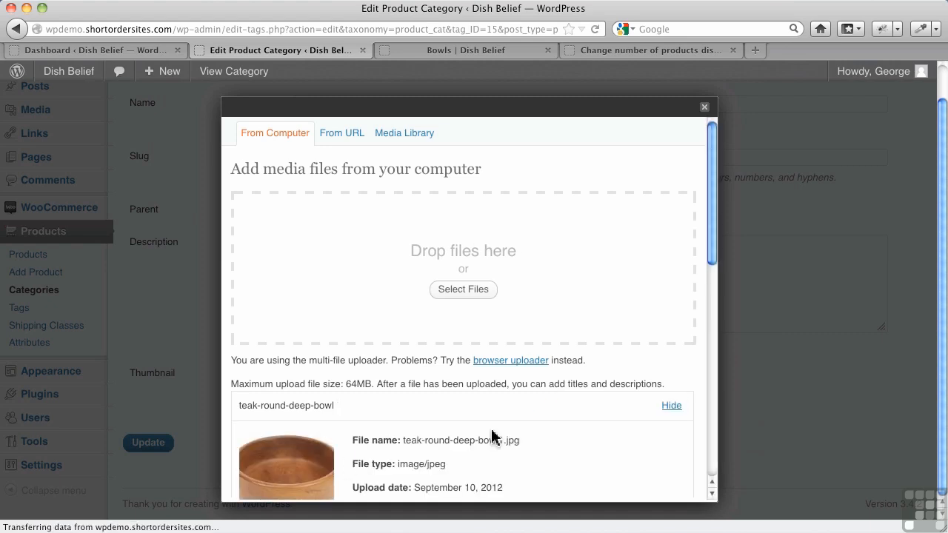
Step: Insert the uploaded image as the thumbnail and update the Wooden Bowls category
scroll(492, 437, down, 5)
scroll(502, 435, down, 8)
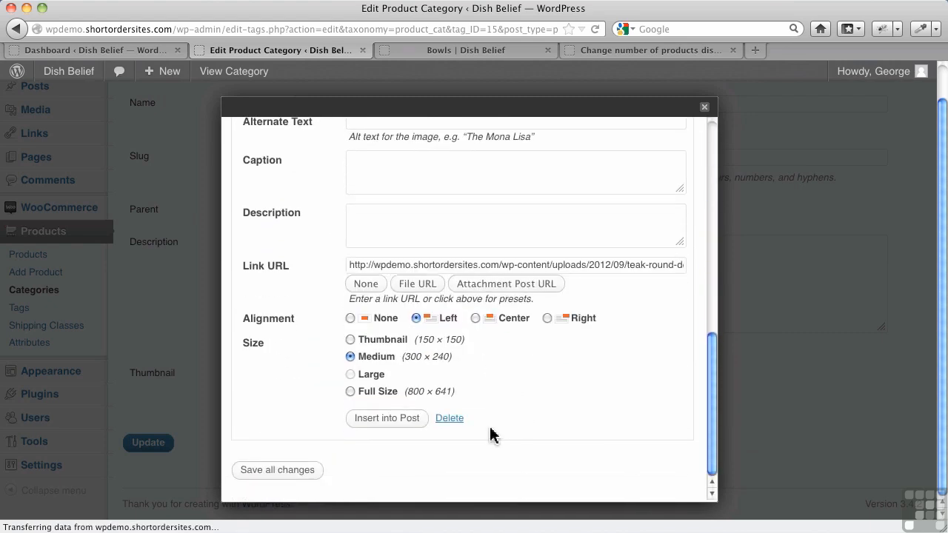
click(380, 420)
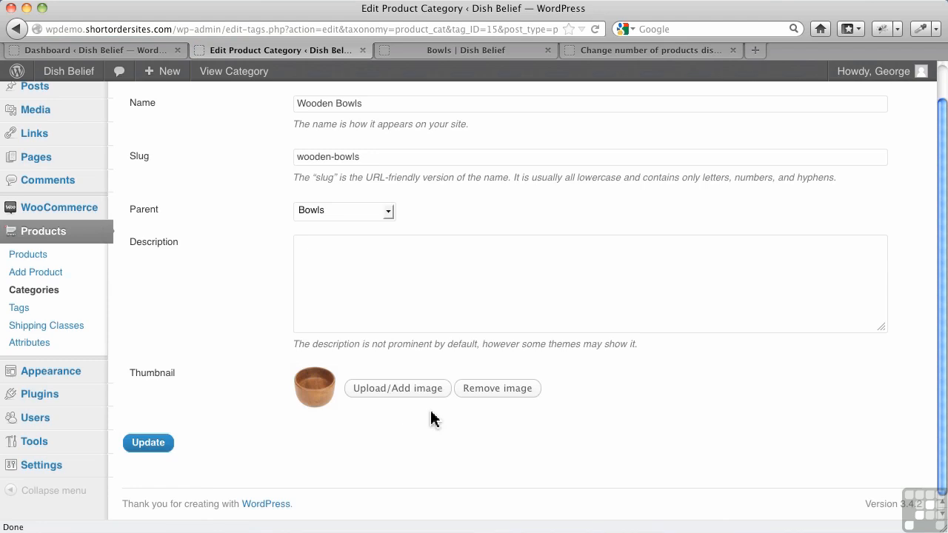
click(164, 447)
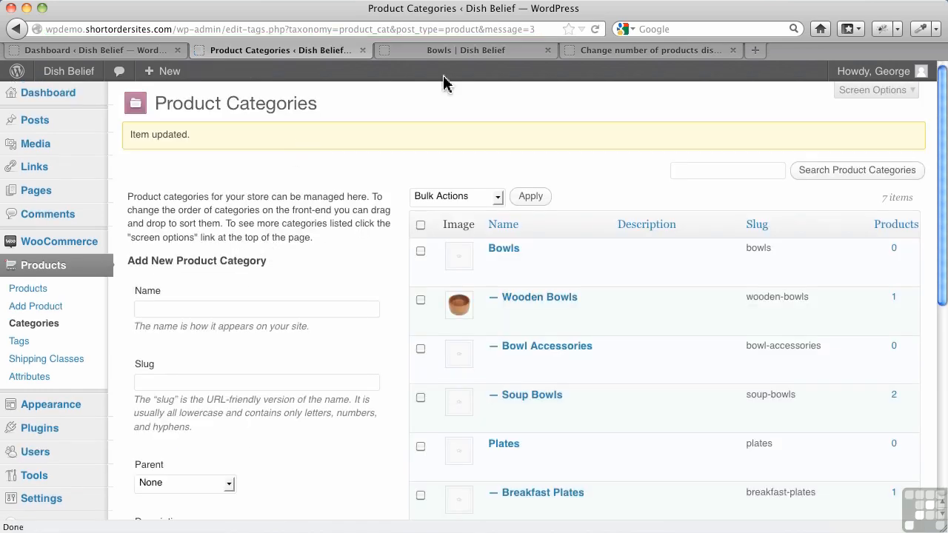
Step: Reload the Bowls storefront page to check the Wooden Bowls subcategory thumbnail
click(468, 49)
click(596, 31)
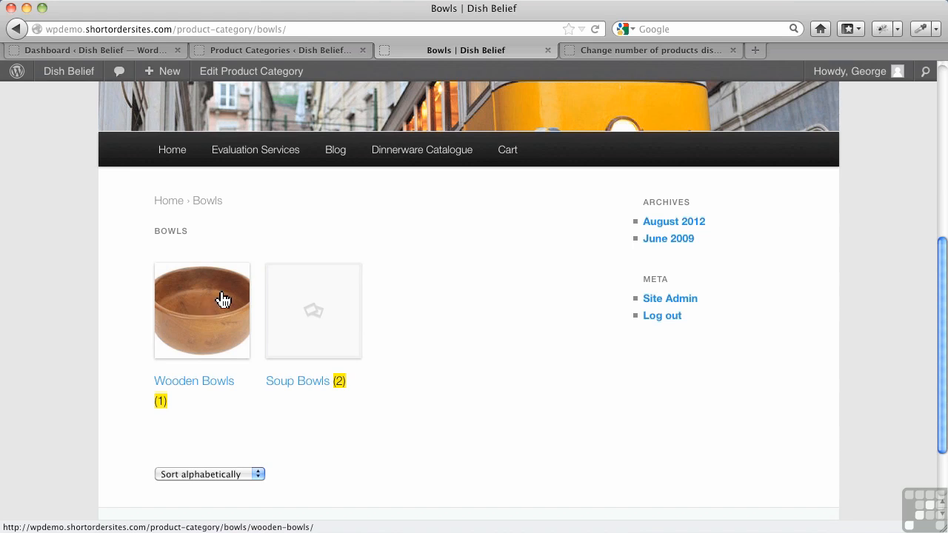
click(307, 52)
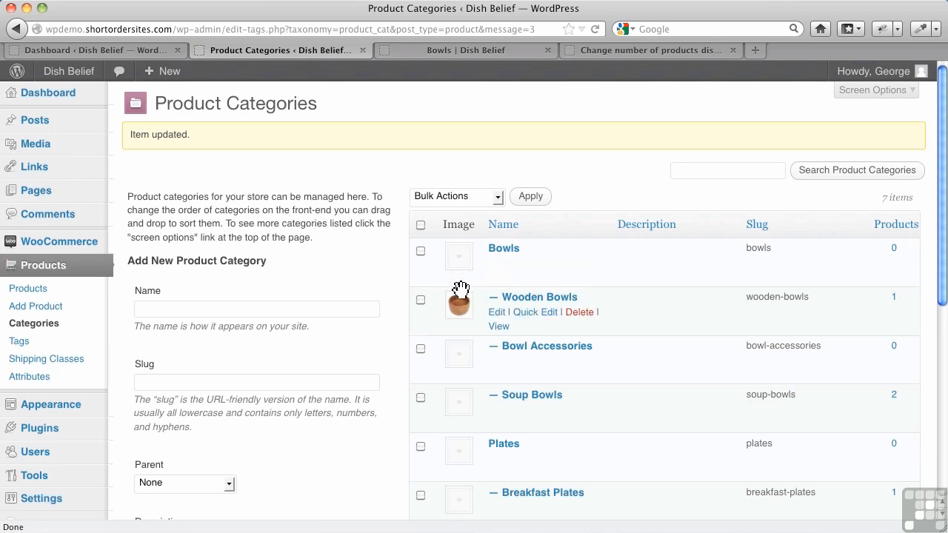
click(425, 60)
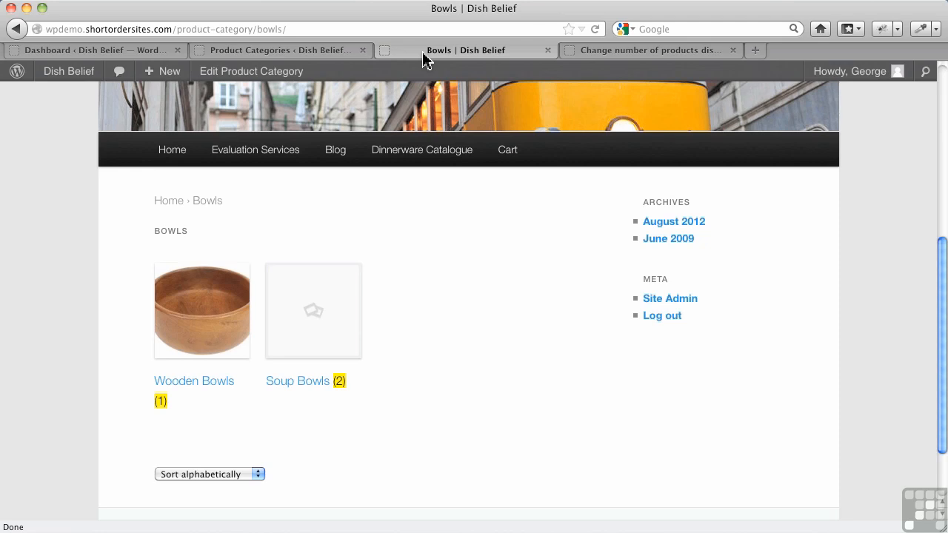
Step: Open the Soup Bowls subcategory from the Bowls page and scroll through its products
click(296, 318)
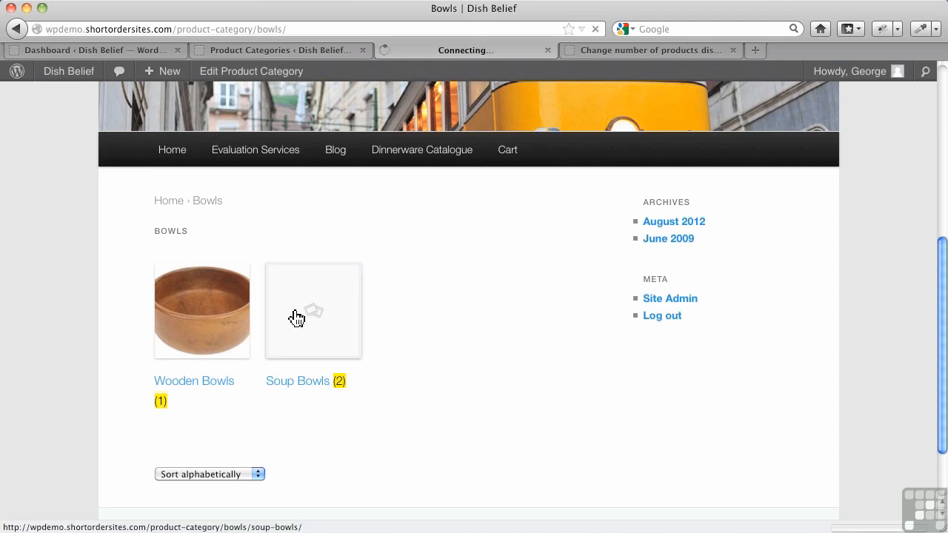
scroll(292, 317, down, 5)
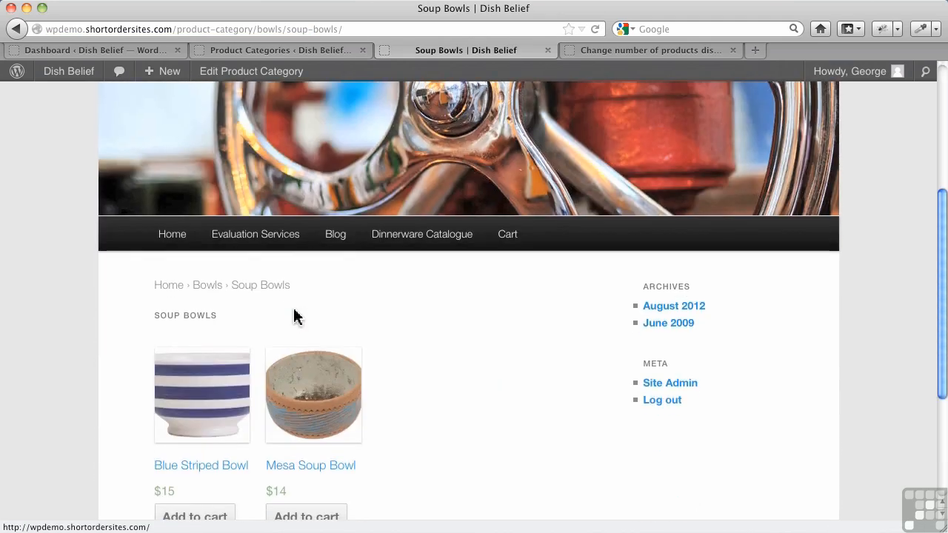
scroll(348, 310, down, 1)
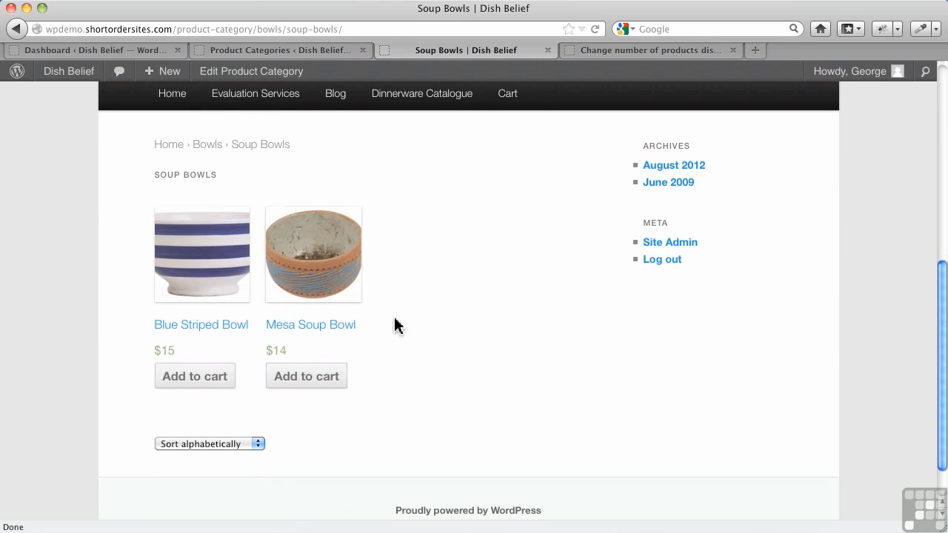
Step: Open the WooCommerce settings and review the Catalog options
click(311, 53)
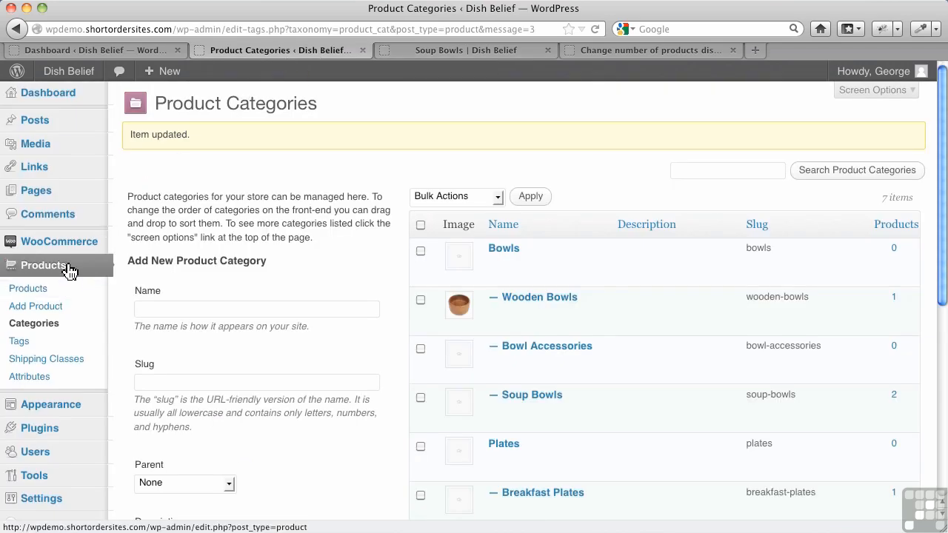
mouse_move(74, 242)
click(139, 294)
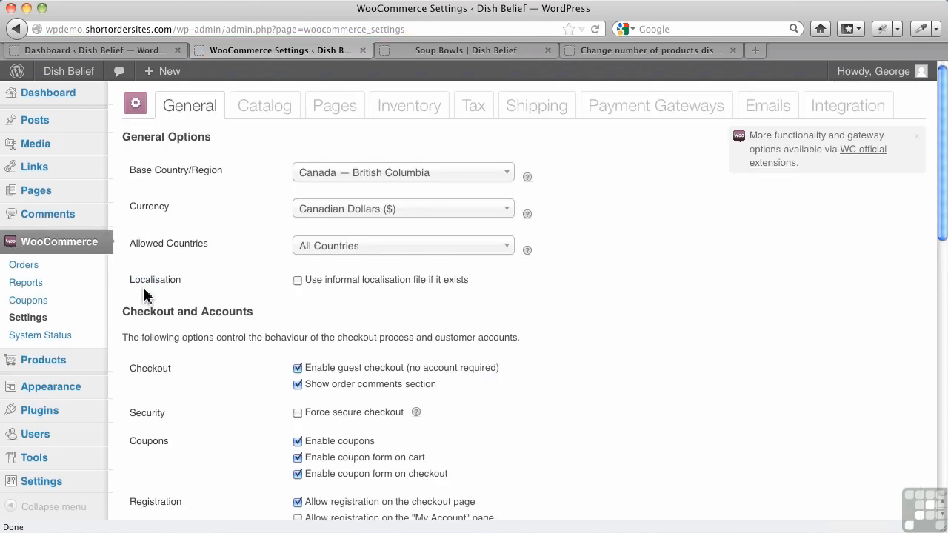
click(269, 121)
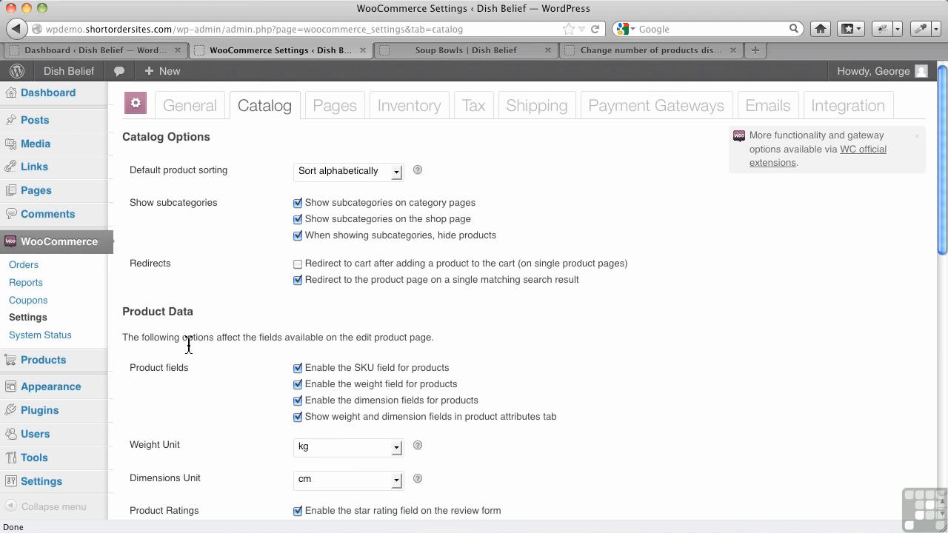
Step: Open the WordPress Reading settings and examine the Blog pages show at most posts setting
click(64, 102)
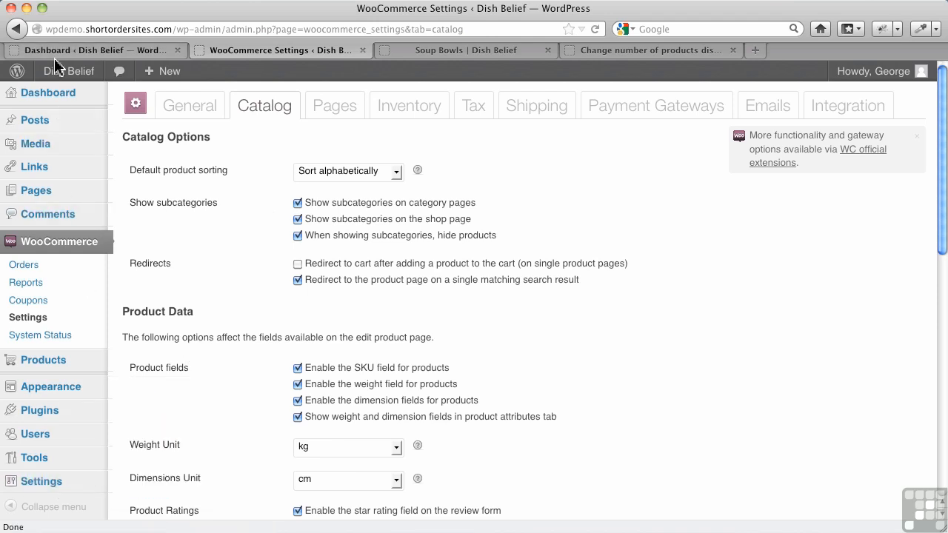
mouse_move(29, 429)
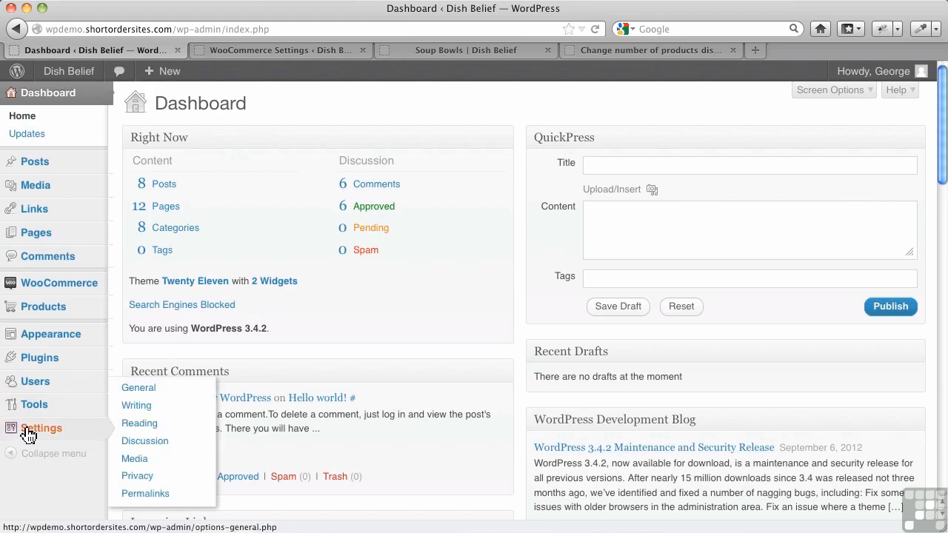
click(137, 430)
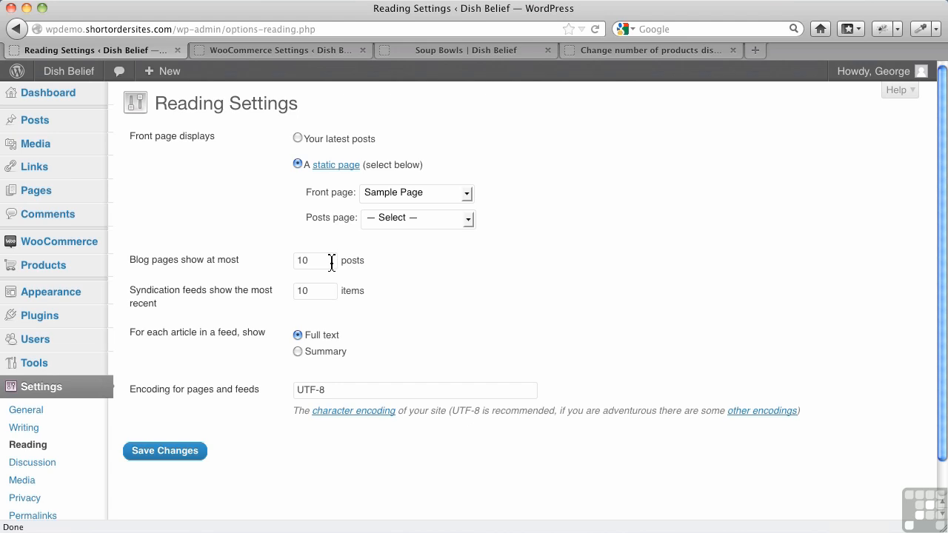
click(329, 261)
Step: View the raw snippet for changing the number of products displayed per page, then return to the catalog settings
click(619, 50)
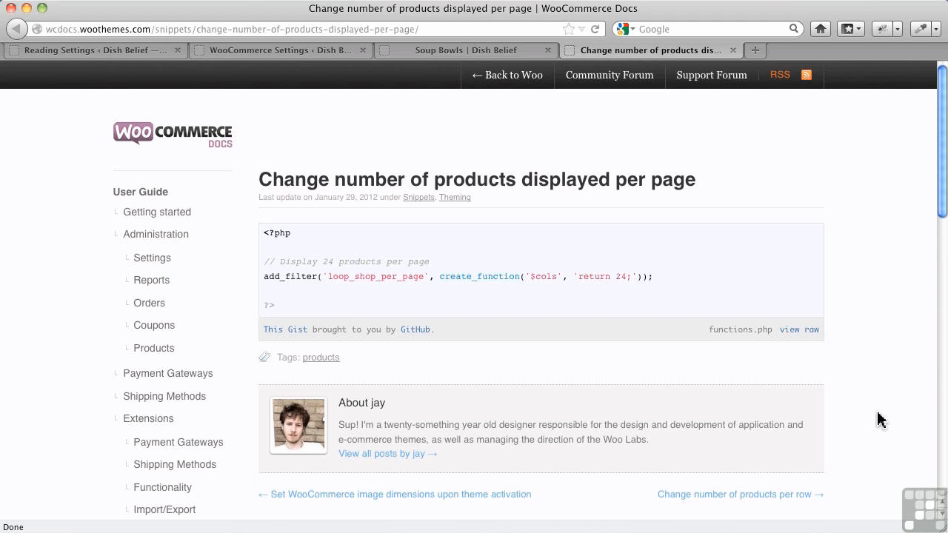
click(864, 529)
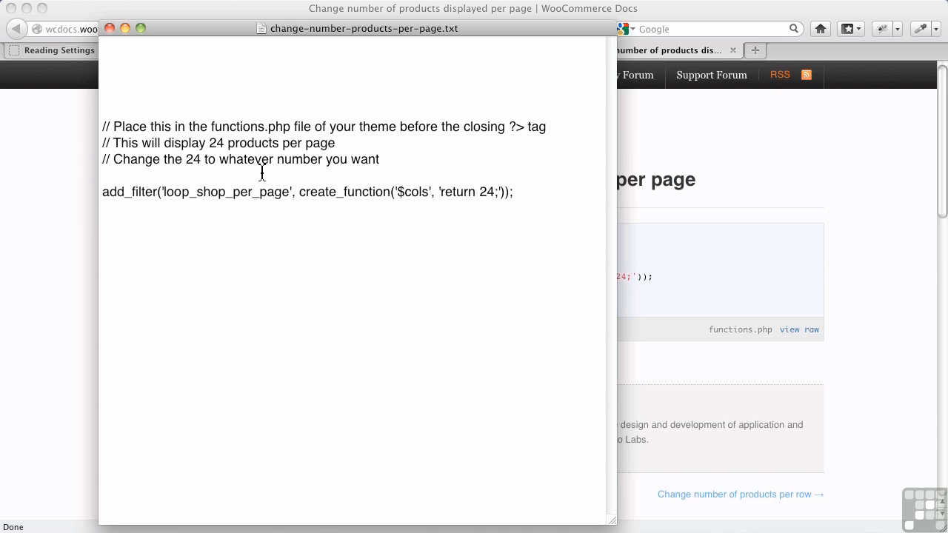
click(60, 183)
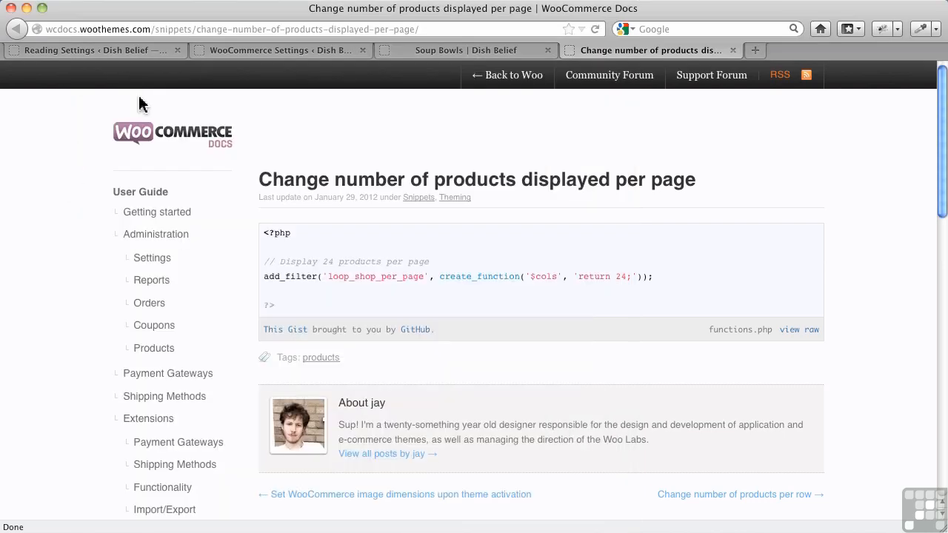
click(277, 54)
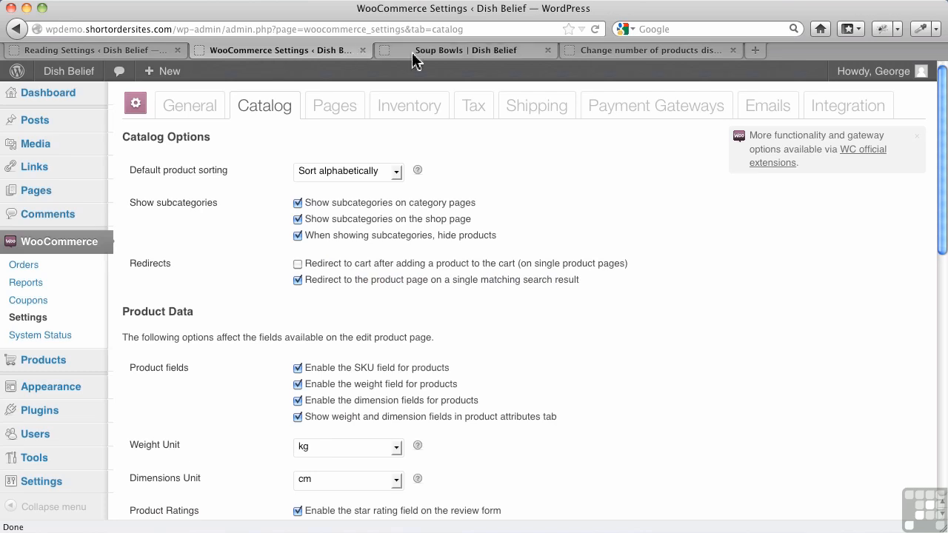